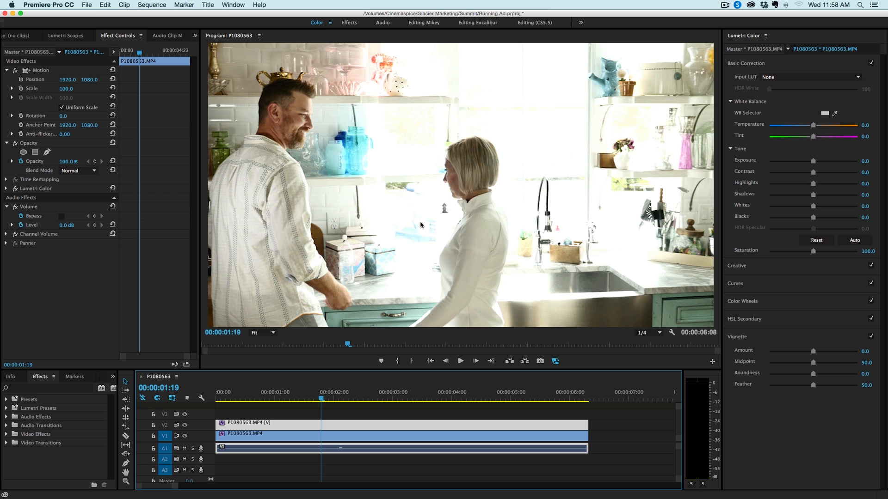
Mute audio tracks A1 and A2 and park the playhead at 00:00:02:02.
drag(323, 398, 328, 397)
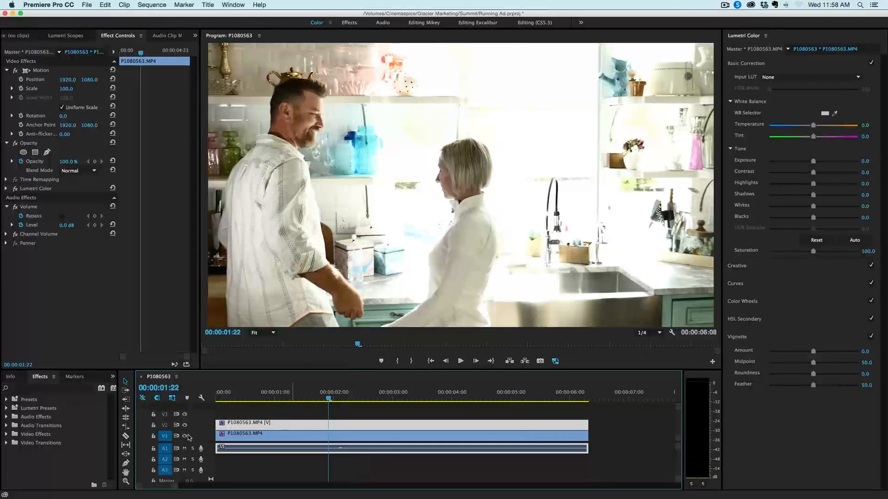
click(184, 449)
click(184, 460)
key(space)
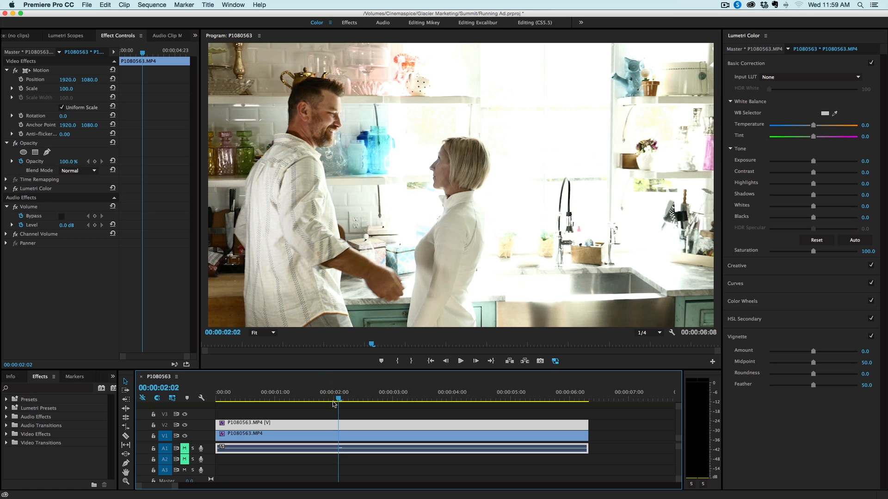
mouse_move(338, 397)
mouse_down()
mouse_move(280, 397)
mouse_move(338, 397)
mouse_up()
Lower the Lumetri exposure of the upper P1080563.MP4 clip to -1.5, trying very dark and slightly brighter settings first.
drag(814, 162, 771, 162)
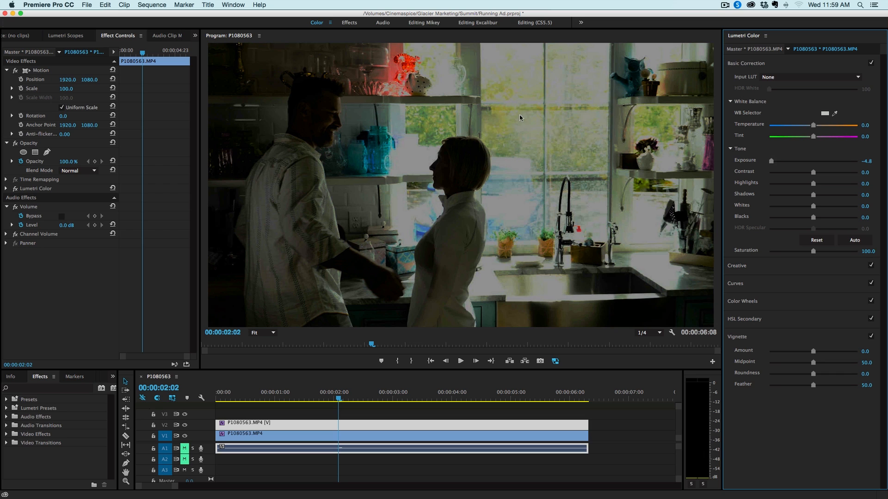
drag(779, 162, 817, 166)
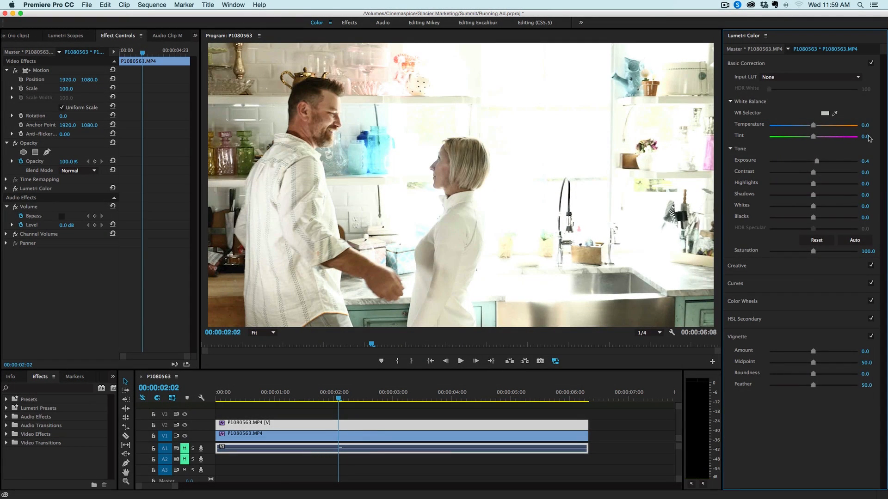
mouse_move(815, 163)
mouse_down()
mouse_move(763, 162)
mouse_move(816, 164)
mouse_move(802, 166)
mouse_up()
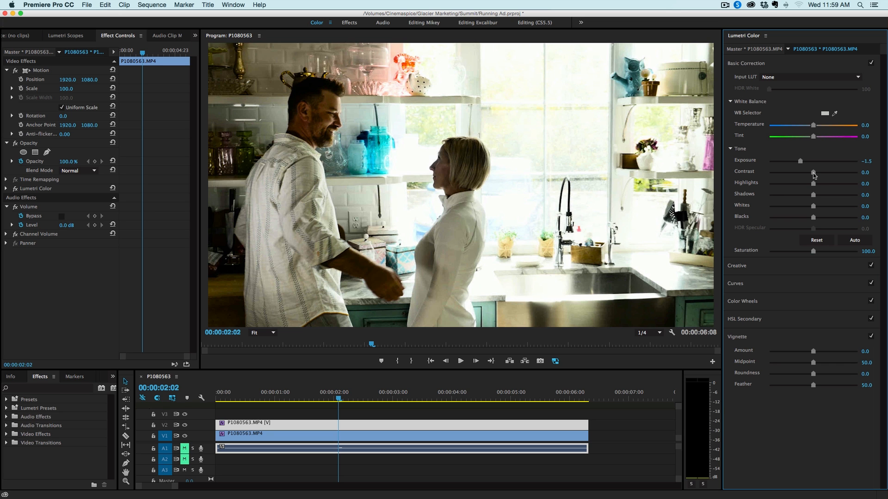
Reduce the clip's contrast to -88.2 and raise its saturation to 137.3.
drag(812, 172, 770, 173)
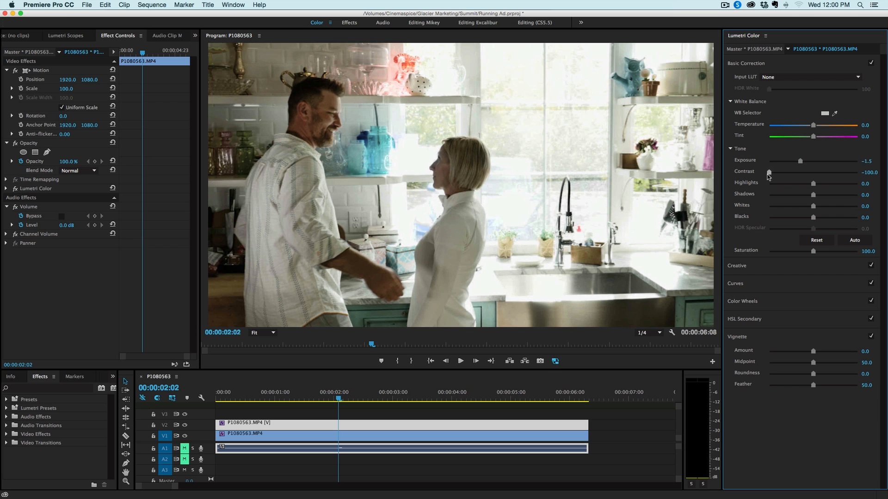
mouse_move(769, 175)
mouse_down()
mouse_move(813, 180)
mouse_move(775, 179)
mouse_up()
drag(817, 252, 831, 254)
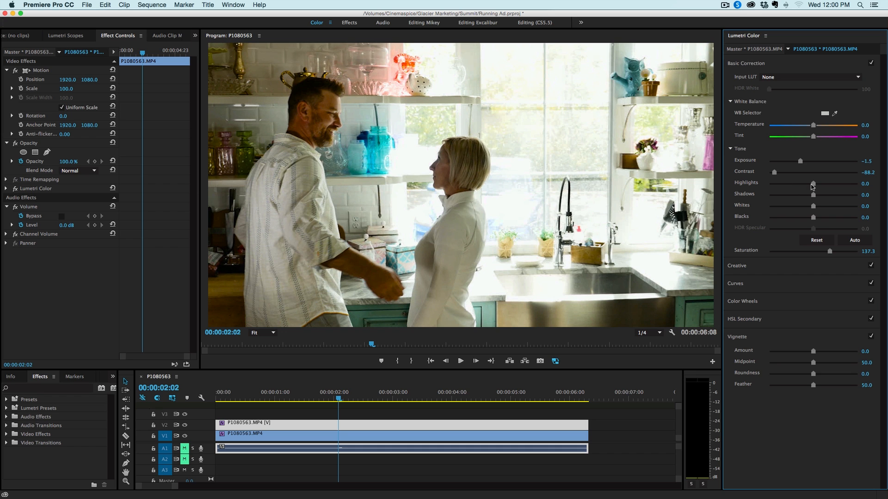
Set highlights to -54.9, shadows to 50, whites to 17.6, blacks to -26.5 and contrast to -74.5, checking the frame at 00:00:01:17.
drag(813, 183, 835, 197)
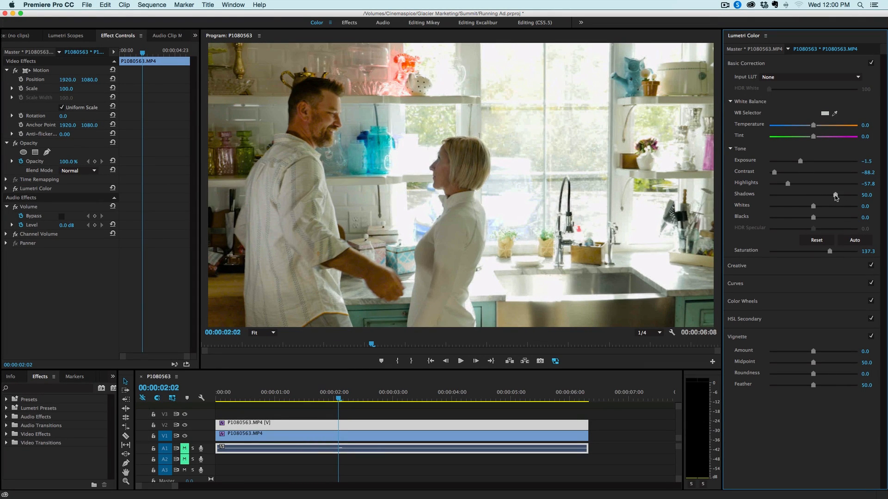
mouse_move(814, 206)
mouse_down()
mouse_move(828, 206)
mouse_move(799, 217)
mouse_move(821, 208)
mouse_up()
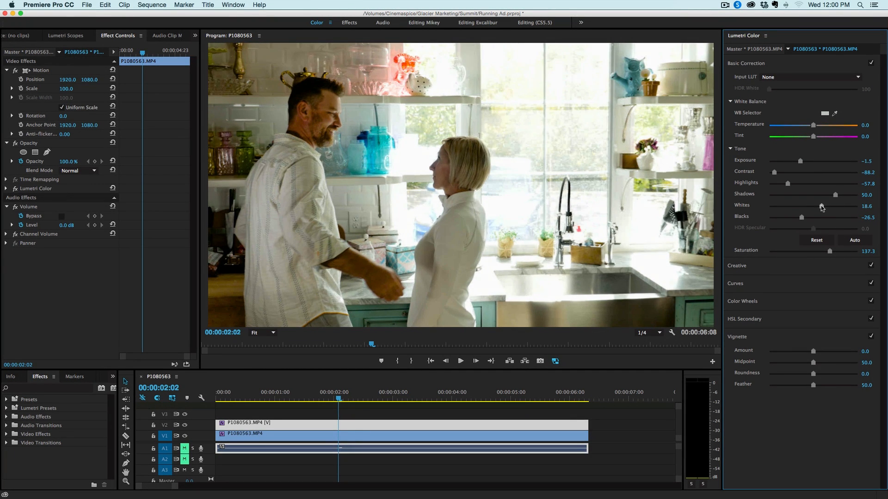
drag(774, 172, 781, 172)
click(370, 397)
drag(380, 395, 317, 397)
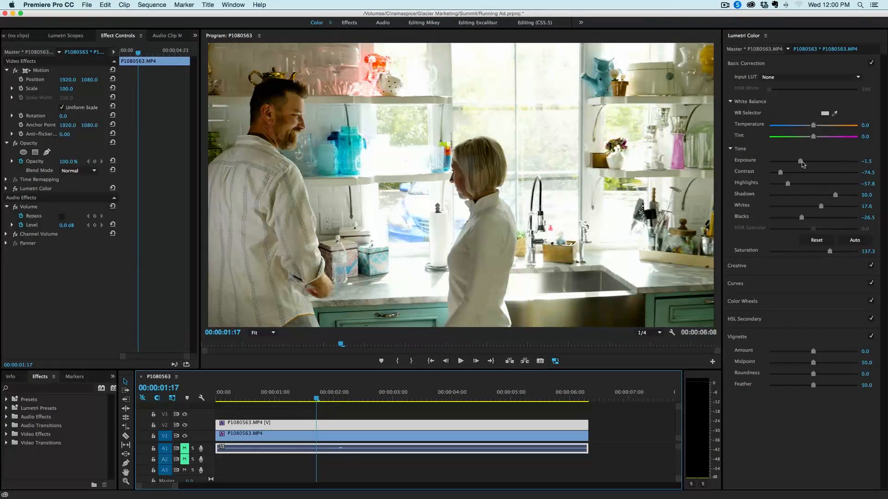
mouse_move(800, 161)
mouse_down()
mouse_move(789, 184)
mouse_move(800, 165)
mouse_up()
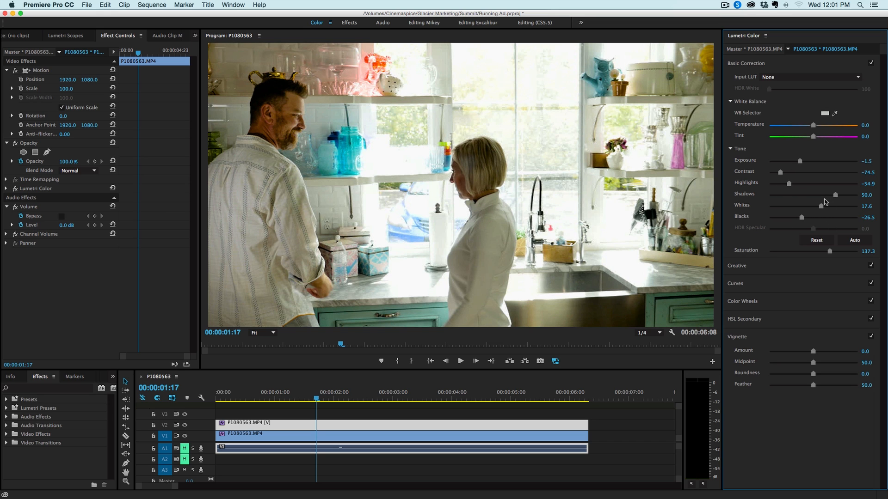
Compare the shot with Basic Correction off and on, leave it enabled, and play the clip from about 00:00:00:19.
click(871, 64)
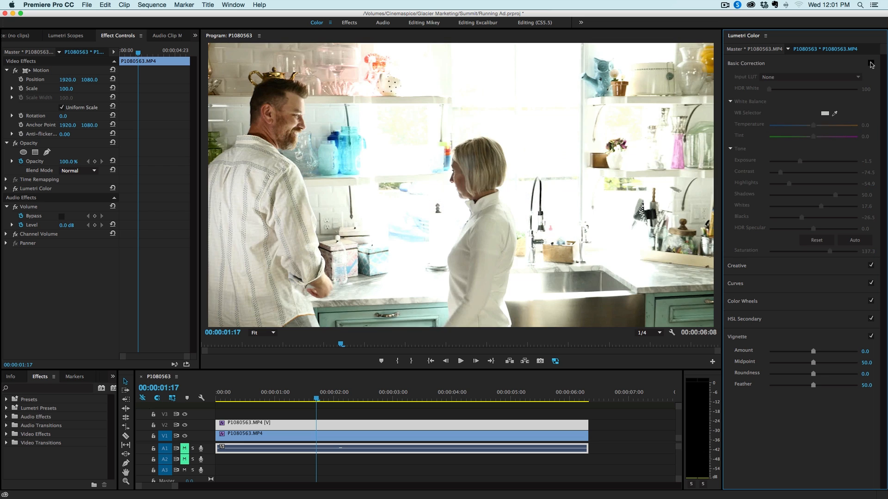
click(871, 64)
click(871, 63)
click(871, 63)
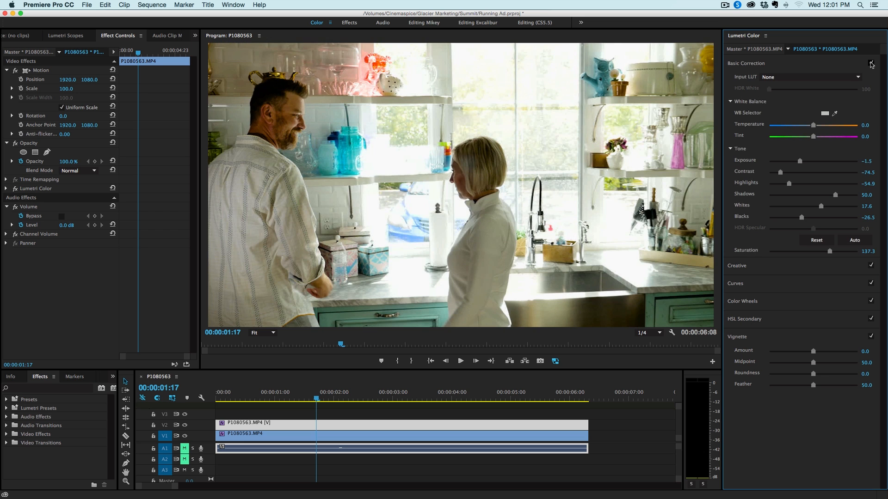
click(872, 63)
click(872, 64)
click(872, 64)
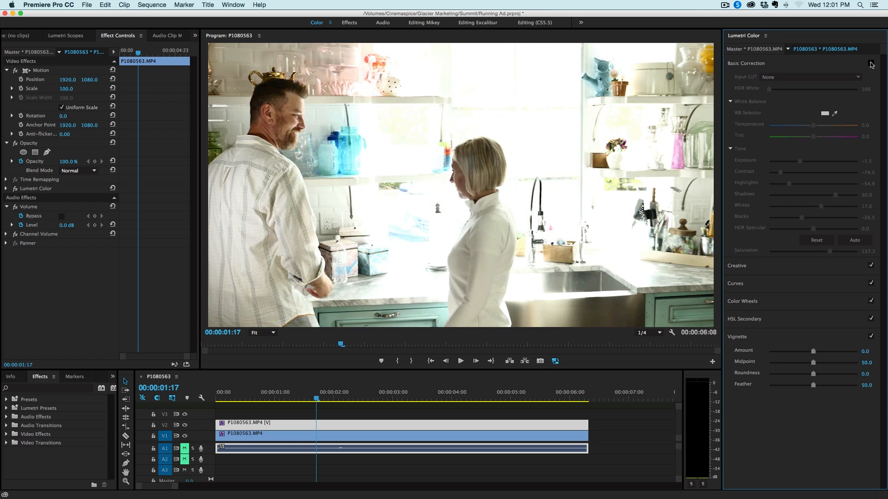
click(871, 63)
click(263, 397)
key(space)
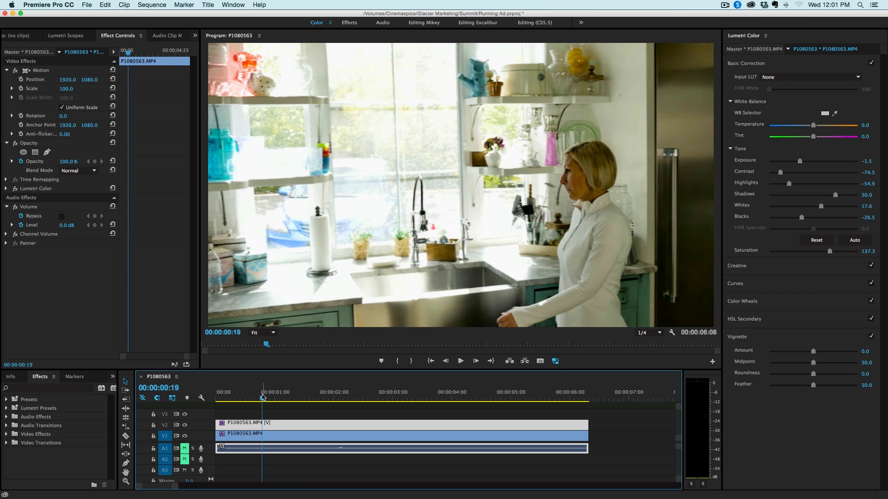
key(space)
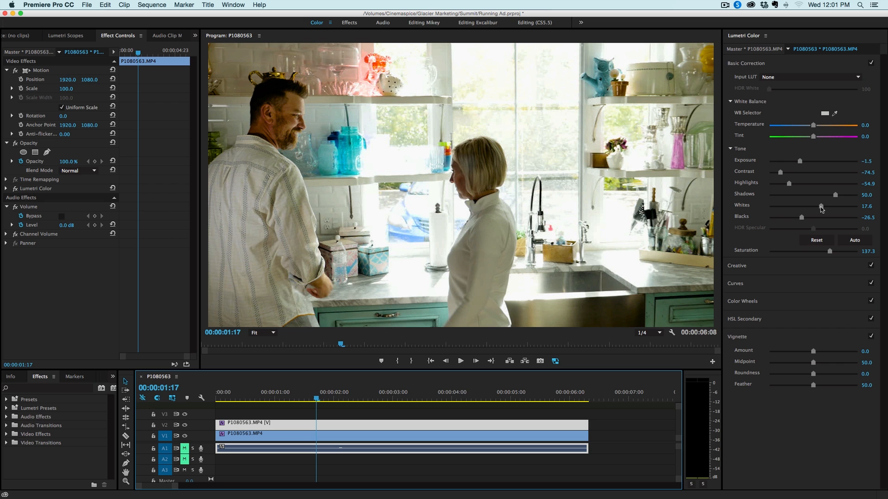
Push the tone settings to their limits: whites -100, shadows 100 and highlights -100.
drag(820, 206, 743, 209)
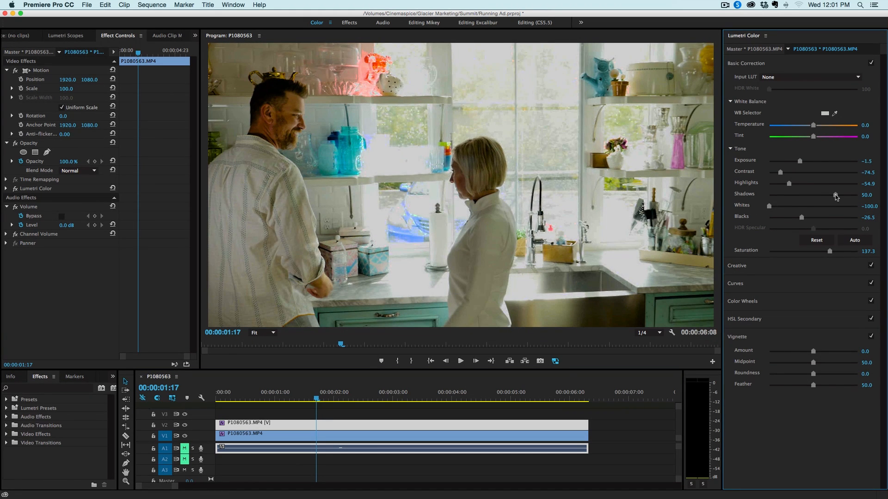
drag(835, 195, 857, 195)
drag(789, 184, 759, 188)
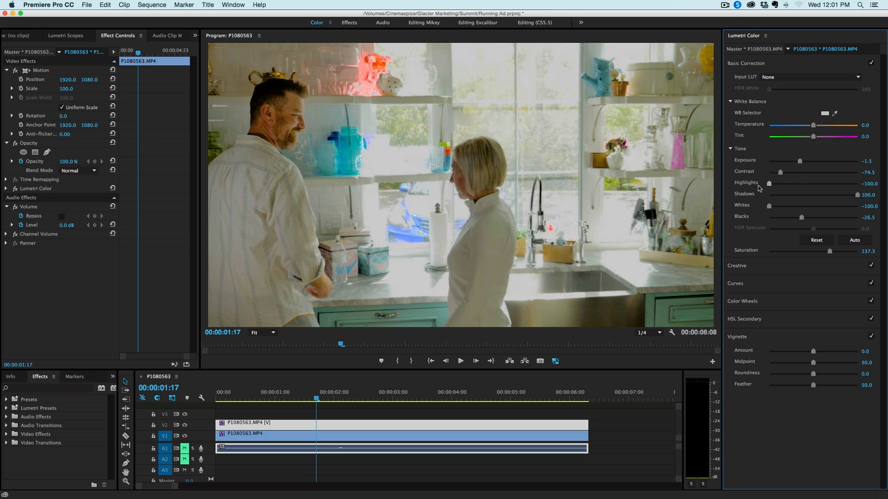
Play the clip through and replay its opening seconds to review the extreme tone settings, stopping at 00:00:02:02.
key(space)
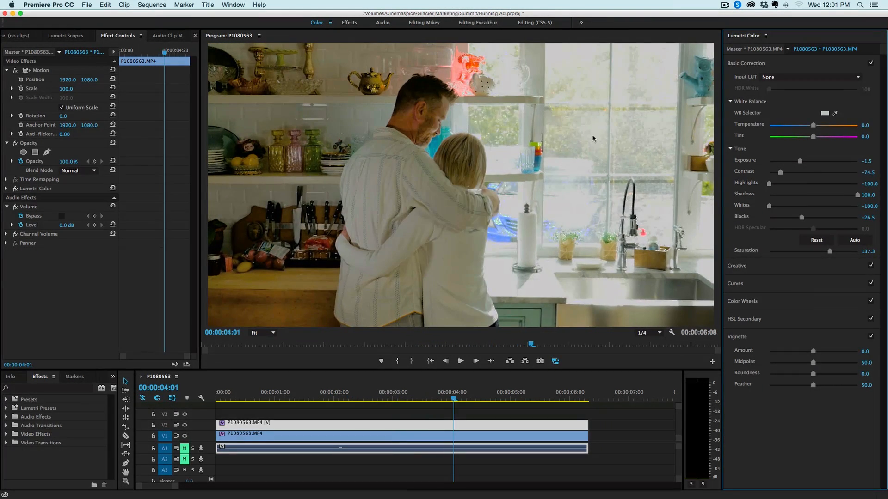
key(space)
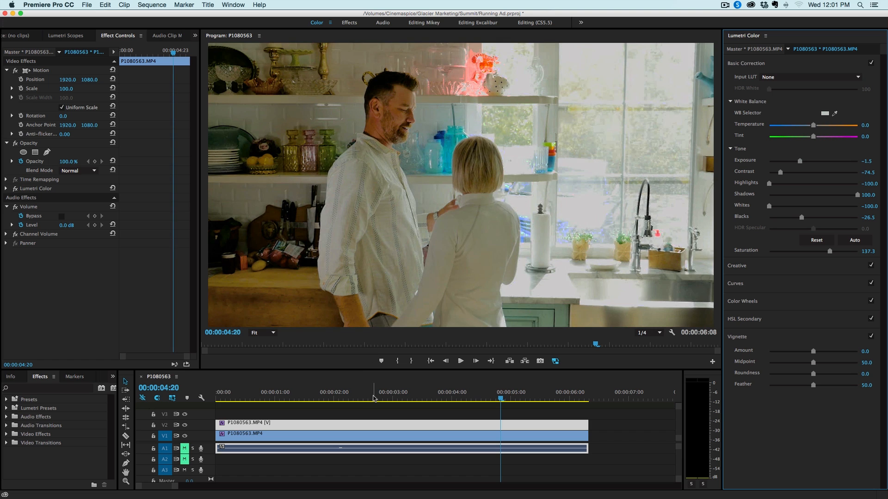
drag(370, 397, 250, 397)
key(space)
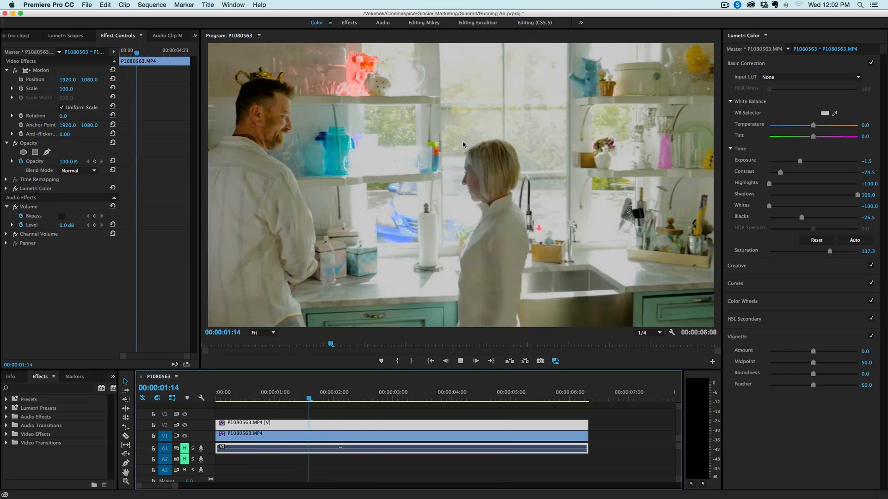
key(space)
key(space)
key(space)
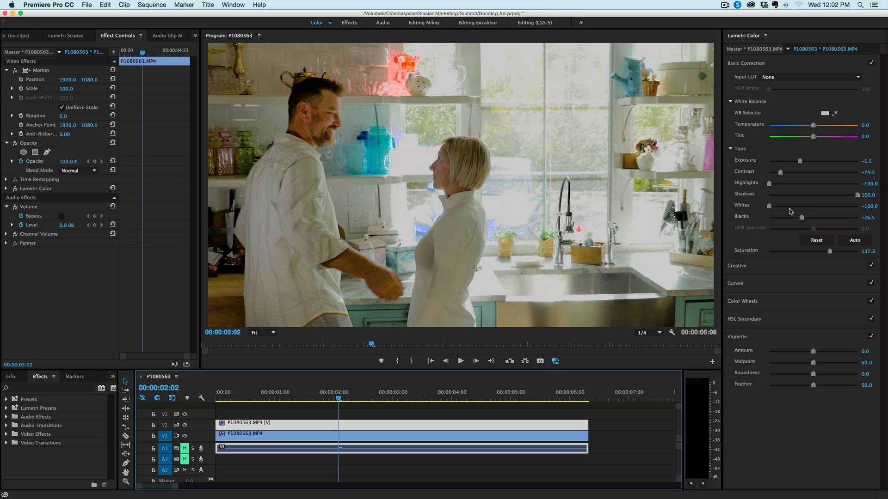
Set whites to 61.8, shadows to 92.2 and blacks to -35.3, and play back the change.
drag(770, 206, 798, 218)
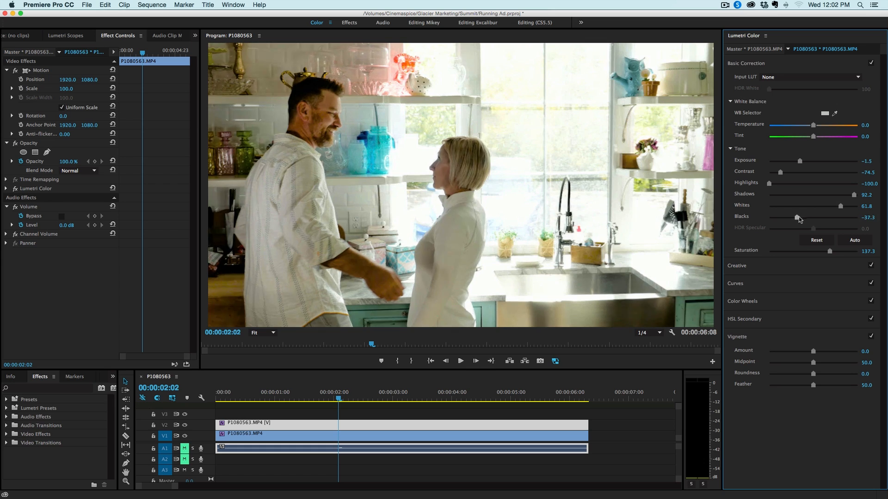
key(space)
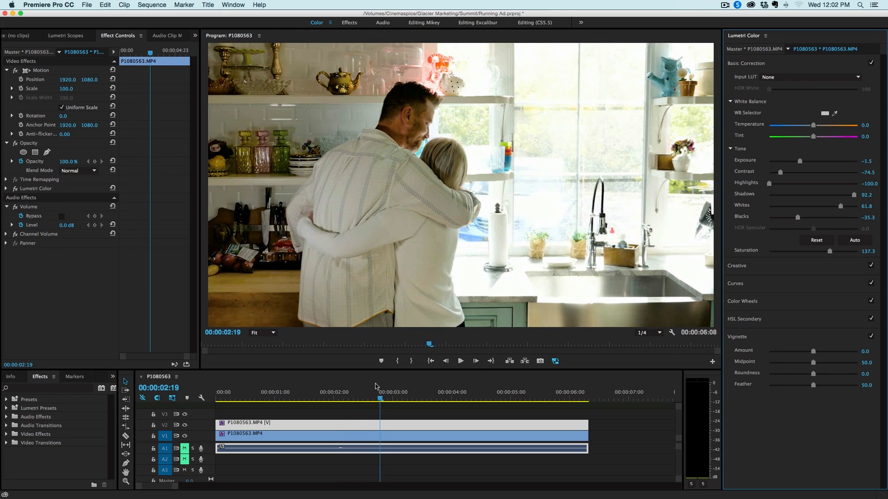
drag(298, 396, 283, 396)
key(space)
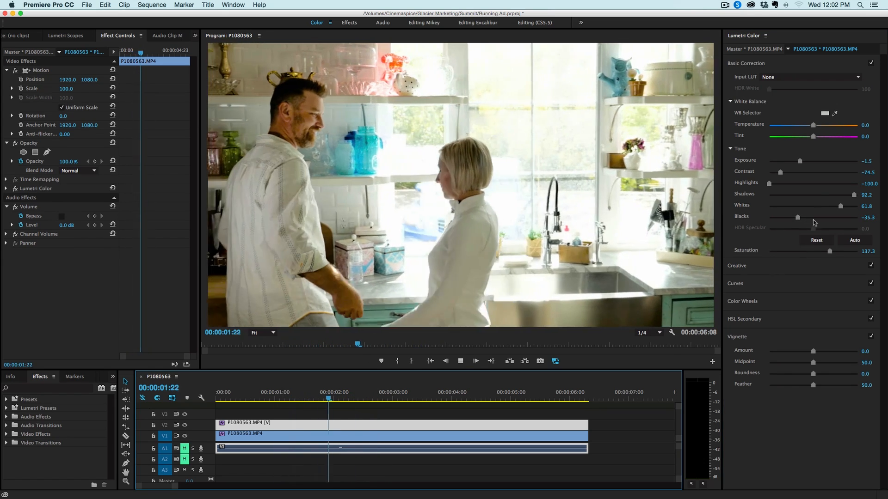
key(space)
Lower the contrast to -100 and fine-tune the exposure to -1.7.
click(800, 161)
drag(800, 162, 733, 176)
drag(796, 162, 800, 162)
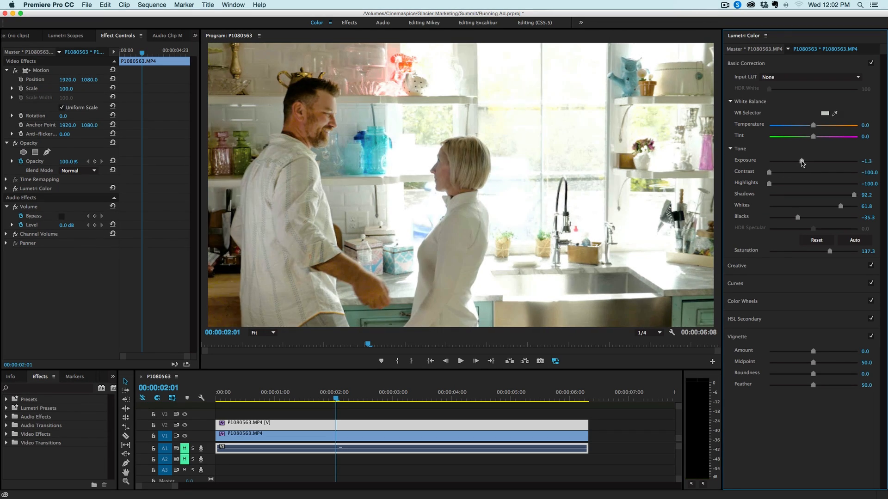
Play ahead to 00:00:02:17 and compare that frame with Basic Correction off and on.
key(space)
key(space)
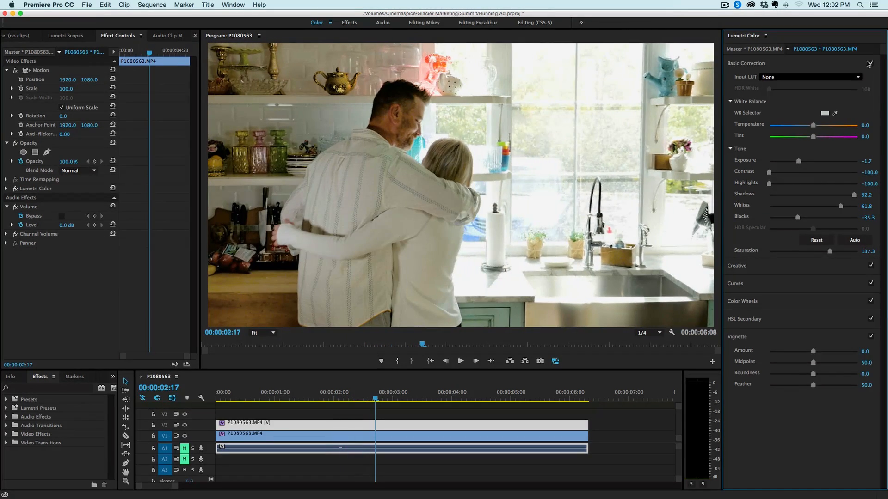
click(871, 64)
click(870, 64)
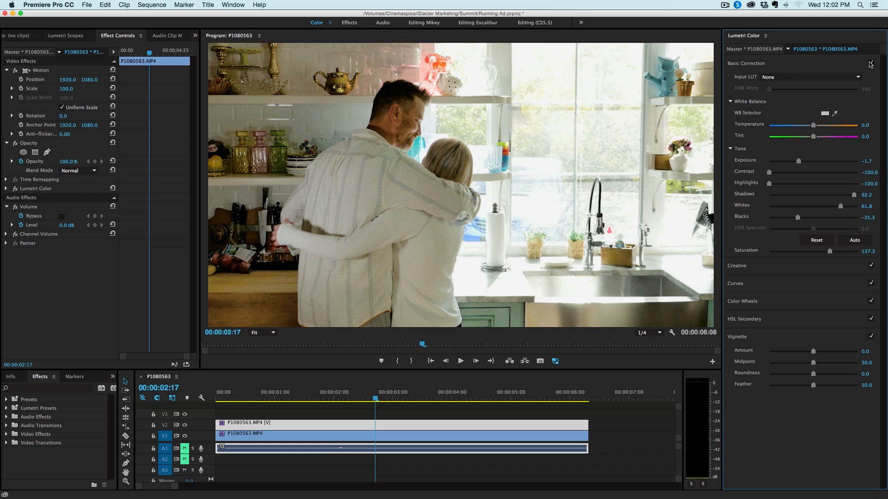
click(871, 63)
Replay and scrub the first two seconds of the graded clip to check the window and the couple.
drag(356, 396, 282, 396)
key(space)
key(space)
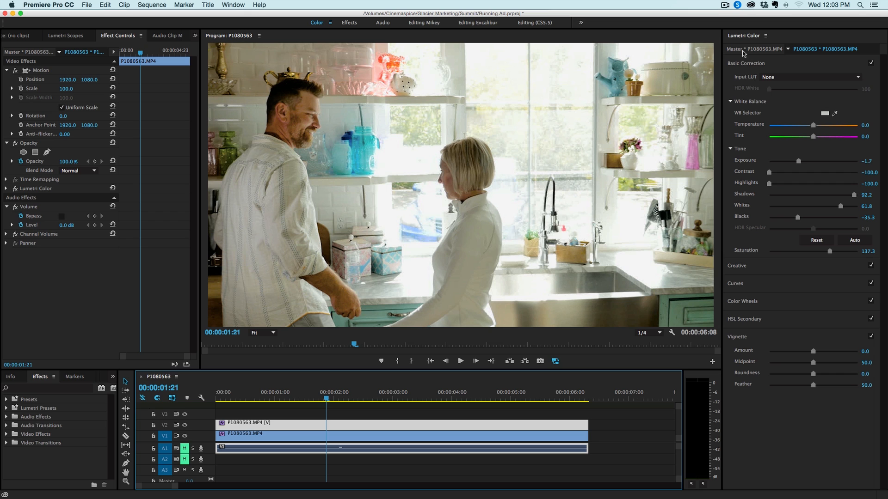
click(276, 398)
key(space)
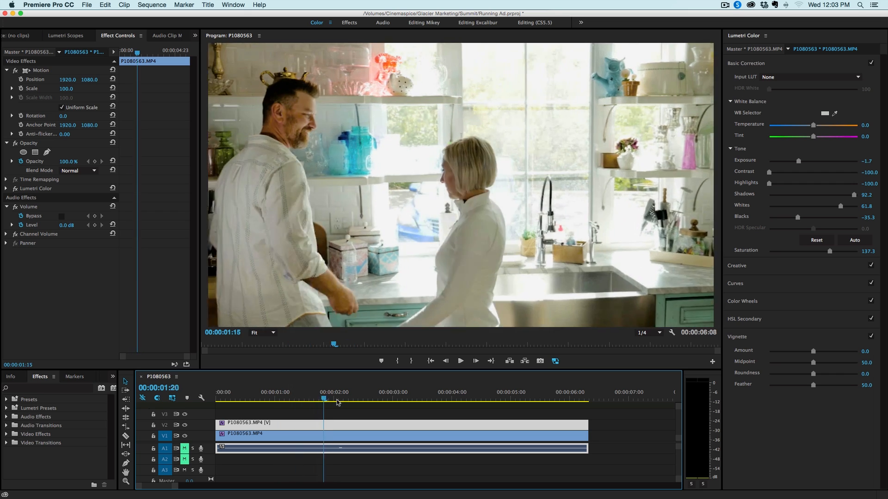
drag(354, 401, 306, 406)
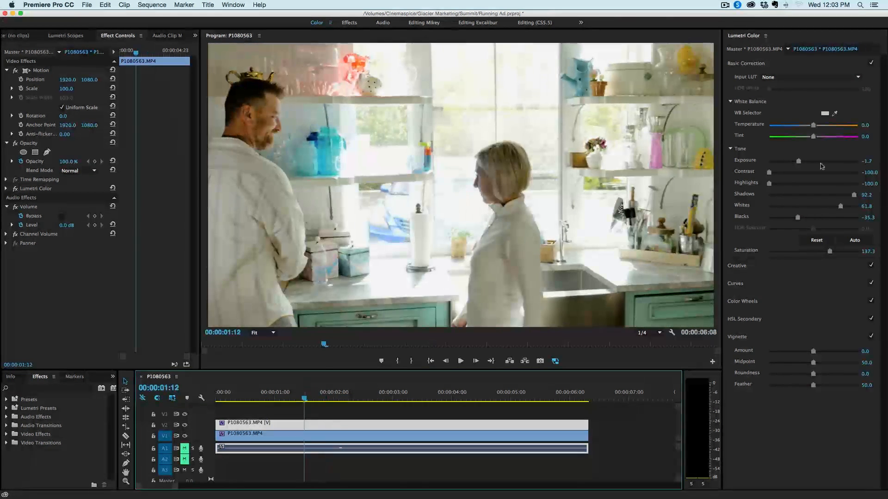